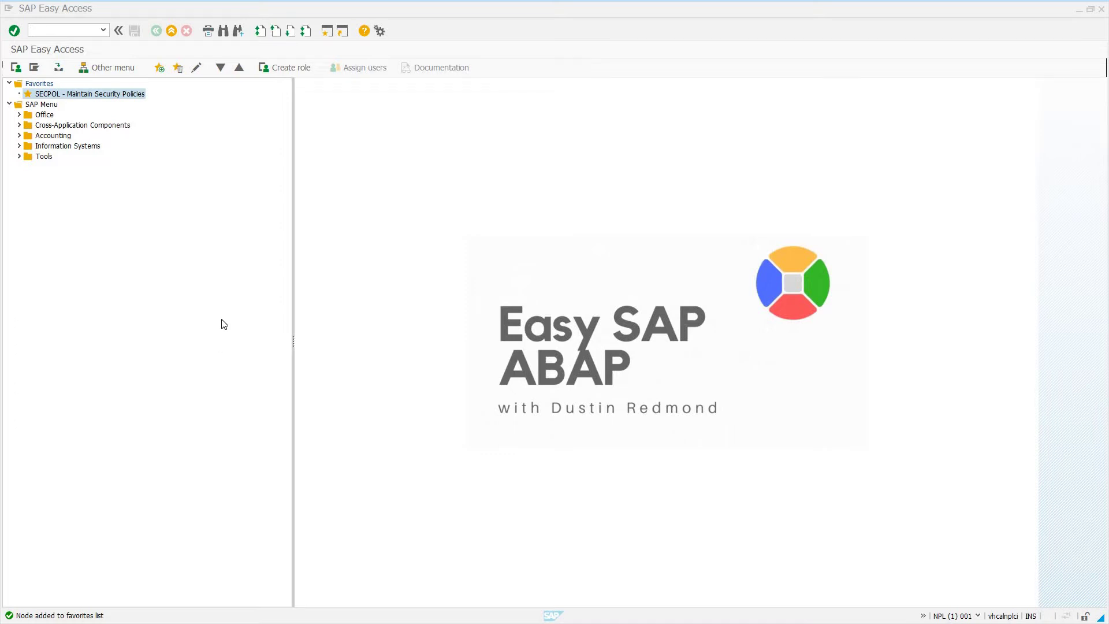
{"action": "left_click", "coordinate": [69, 36]}
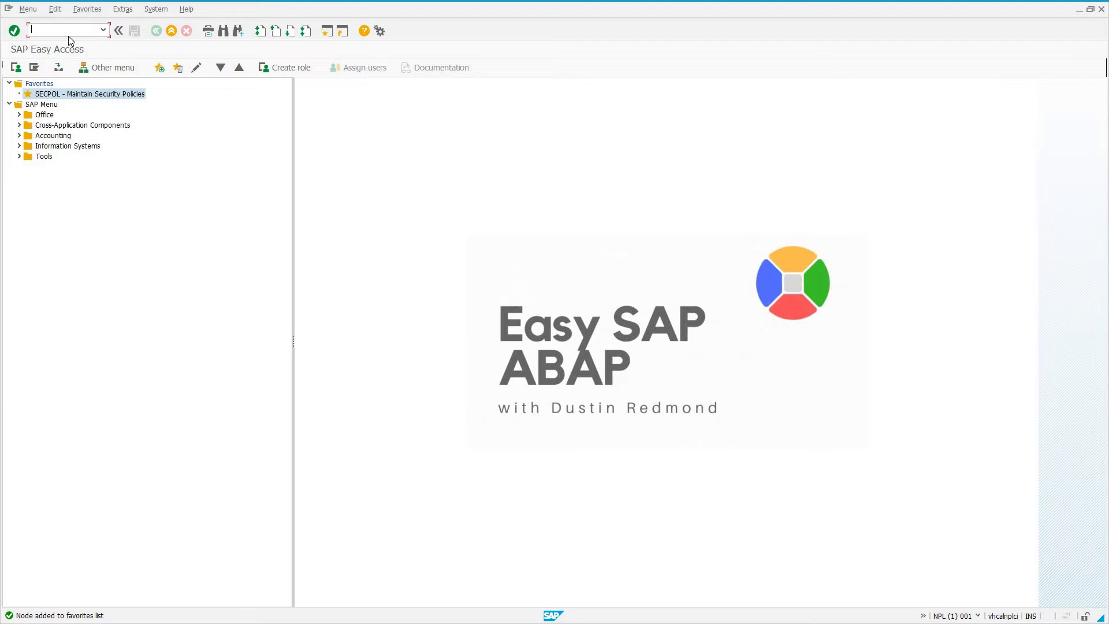
{"action": "type", "text": "su01"}
{"action": "key", "text": "Return"}
{"action": "key", "text": "shift+Tab"}
{"action": "key", "text": "shift+Tab"}
{"action": "key", "text": "shift+Tab"}
{"action": "key", "text": "shift+Tab"}
{"action": "key", "text": "shift+Tab"}
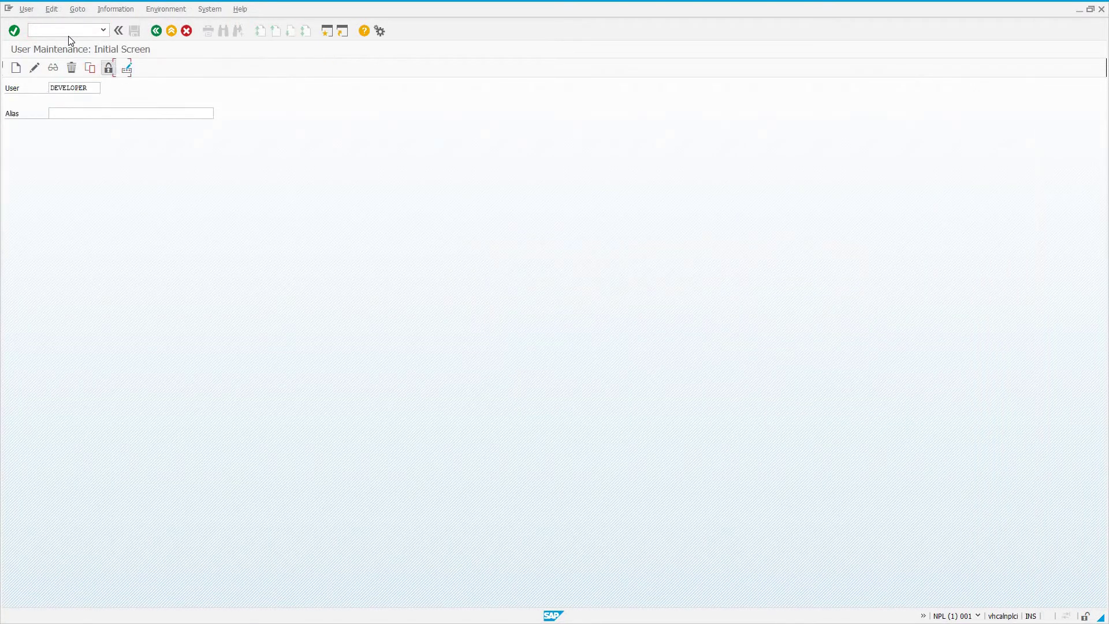
{"action": "key", "text": "Return"}
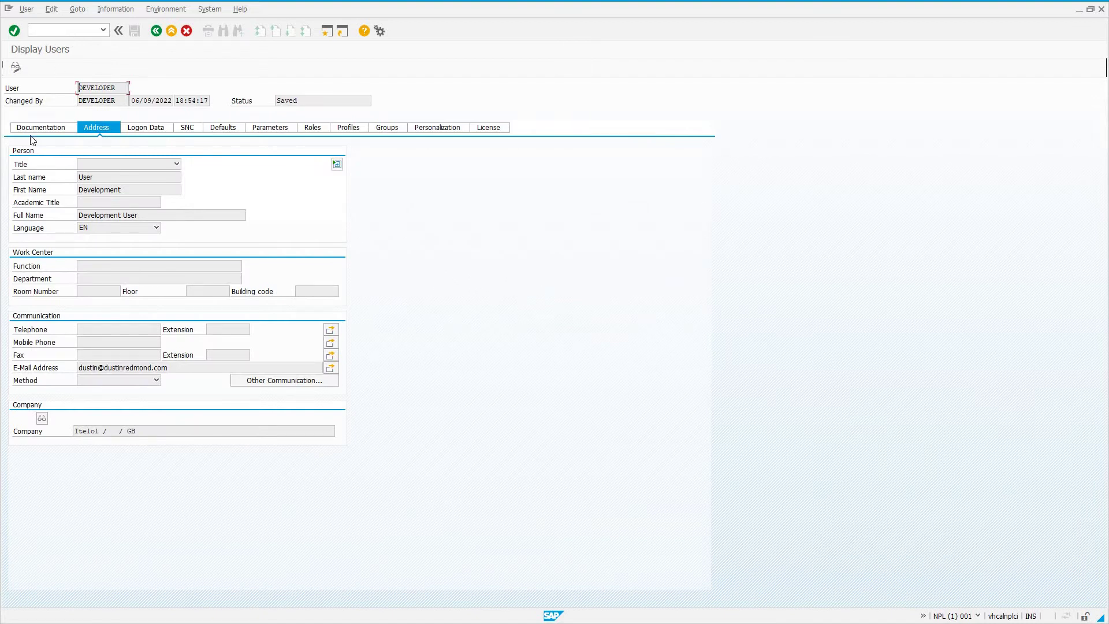
{"action": "left_click", "coordinate": [138, 132]}
{"action": "left_click", "coordinate": [186, 176]}
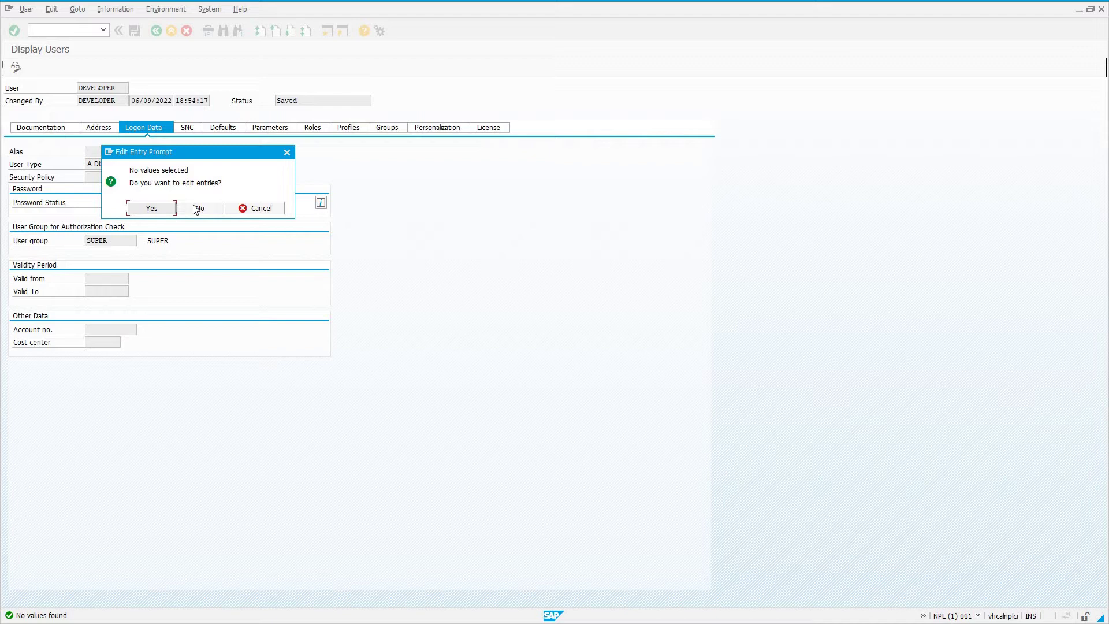
{"action": "left_click", "coordinate": [199, 208]}
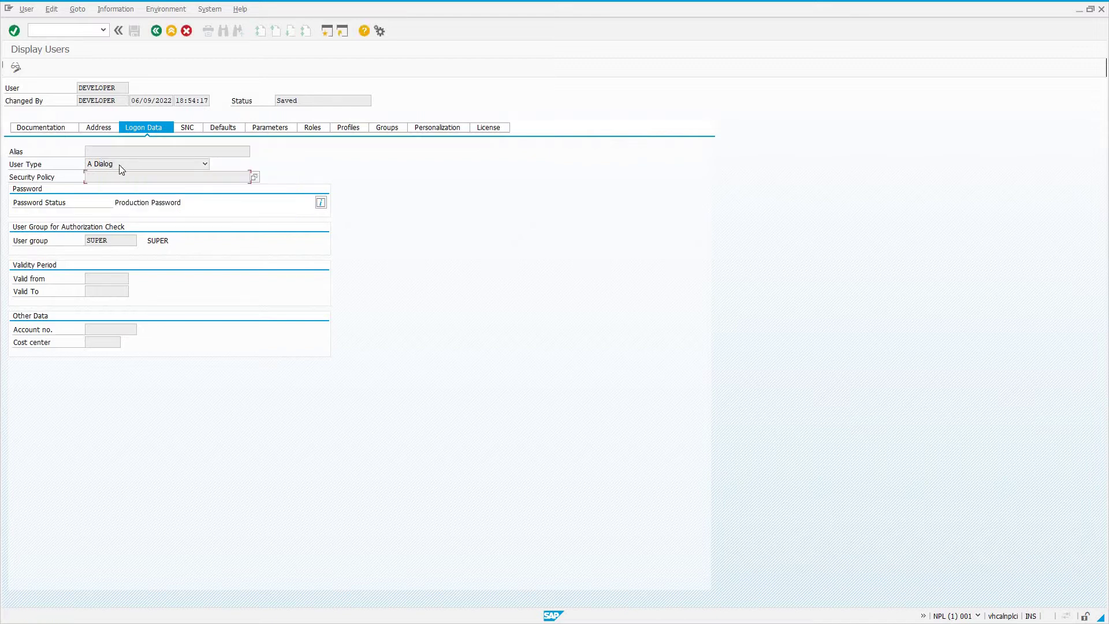
{"action": "left_click", "coordinate": [156, 30]}
{"action": "left_click", "coordinate": [156, 30]}
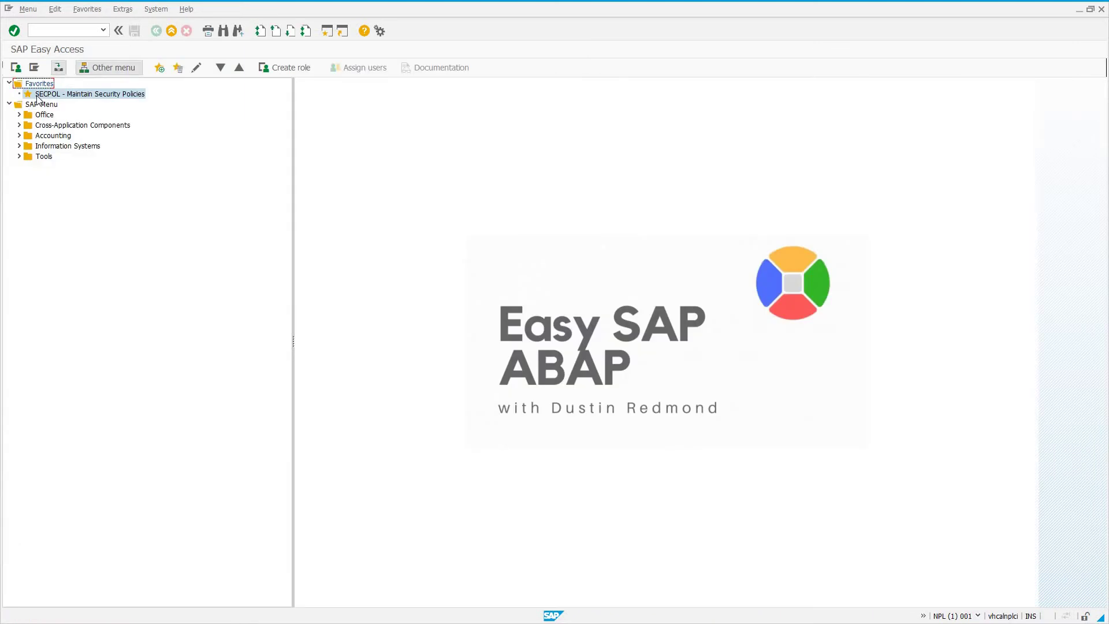
- In SECPOL change mode, add new policy ZADMIN with short text 'Administrator Security Policy'
{"action": "double_click", "coordinate": [90, 94]}
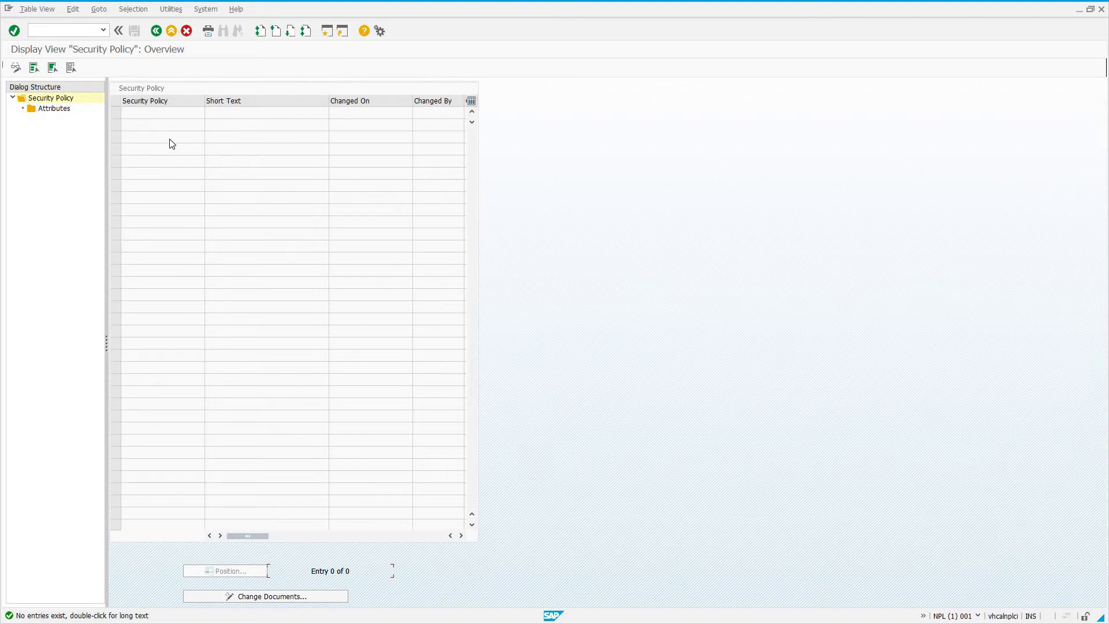
{"action": "left_click", "coordinate": [15, 68]}
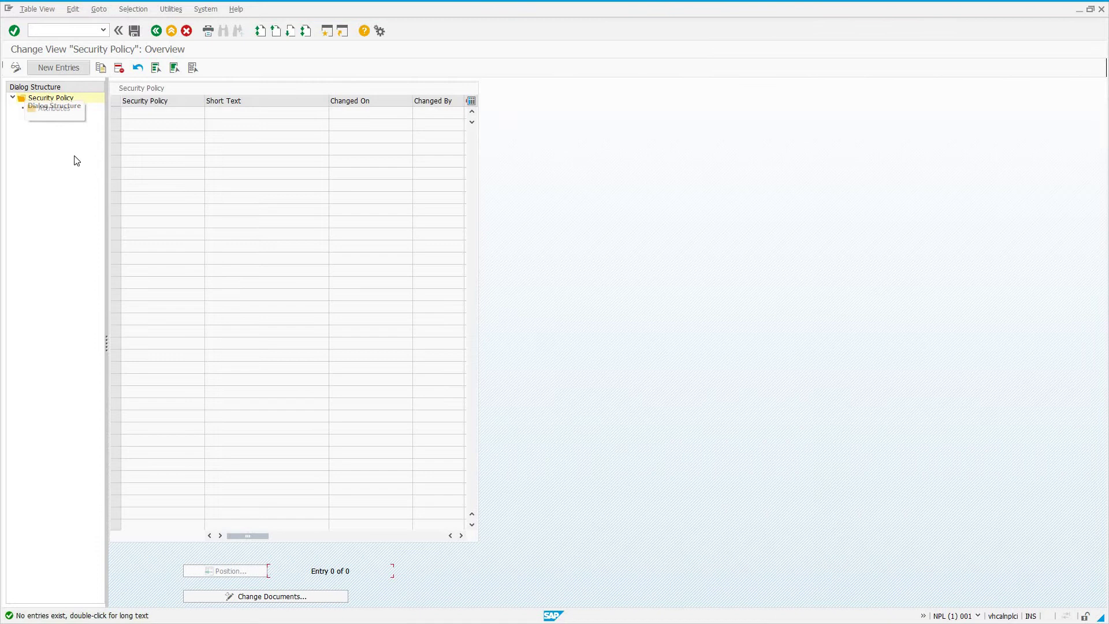
{"action": "key", "text": "F5"}
{"action": "type", "text": "Z"}
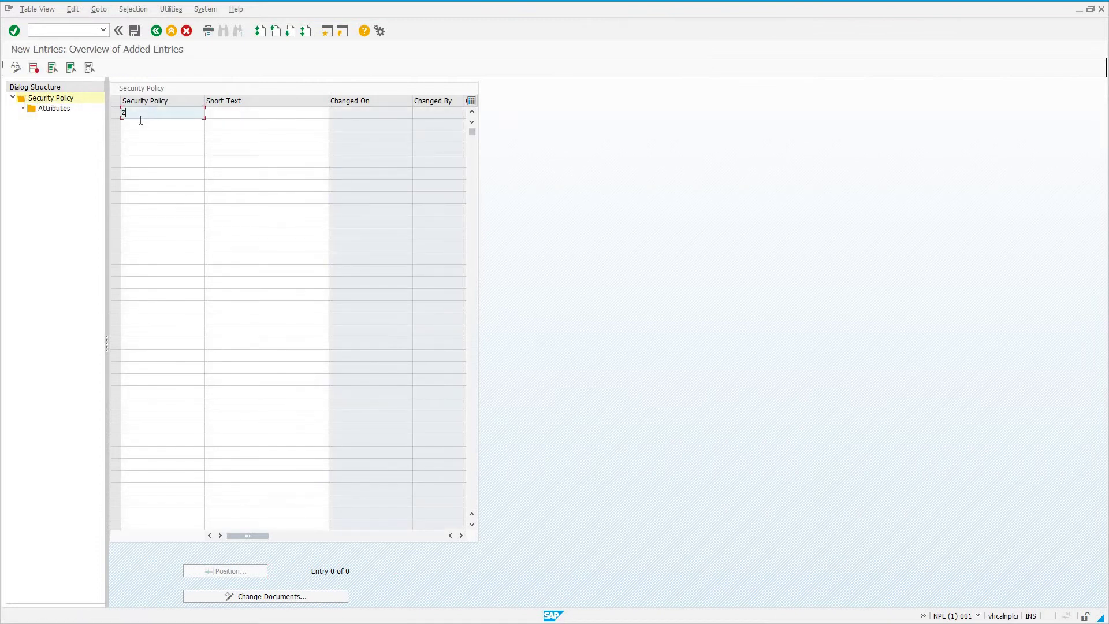
{"action": "type", "text": "ADMIN"}
{"action": "key", "text": "Tab"}
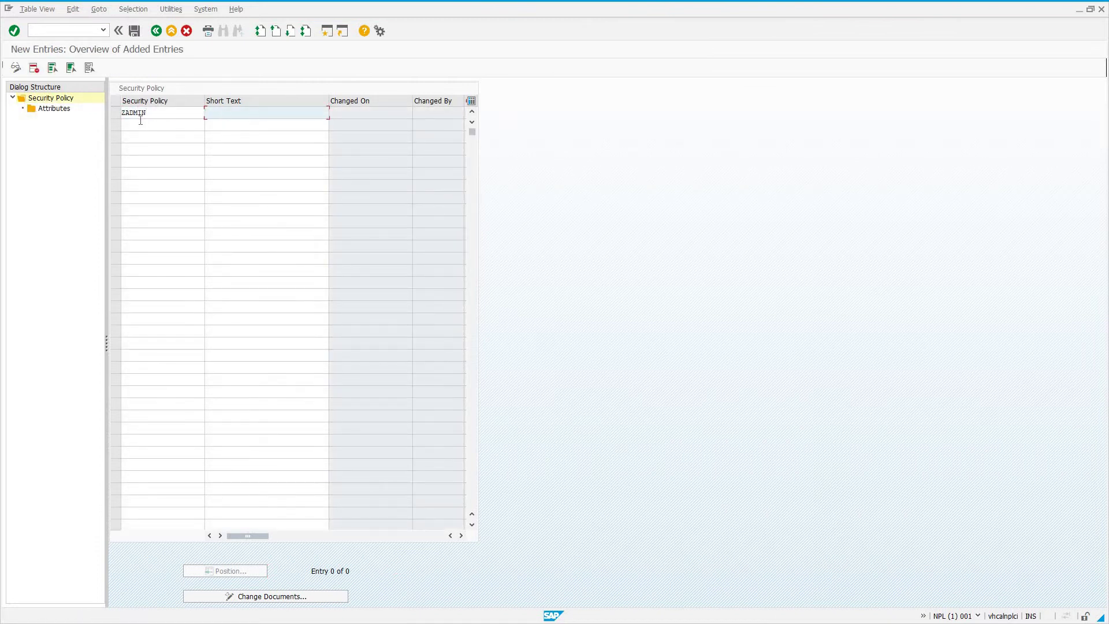
{"action": "type", "text": "Administrator Security Policy"}
{"action": "key", "text": "Return"}
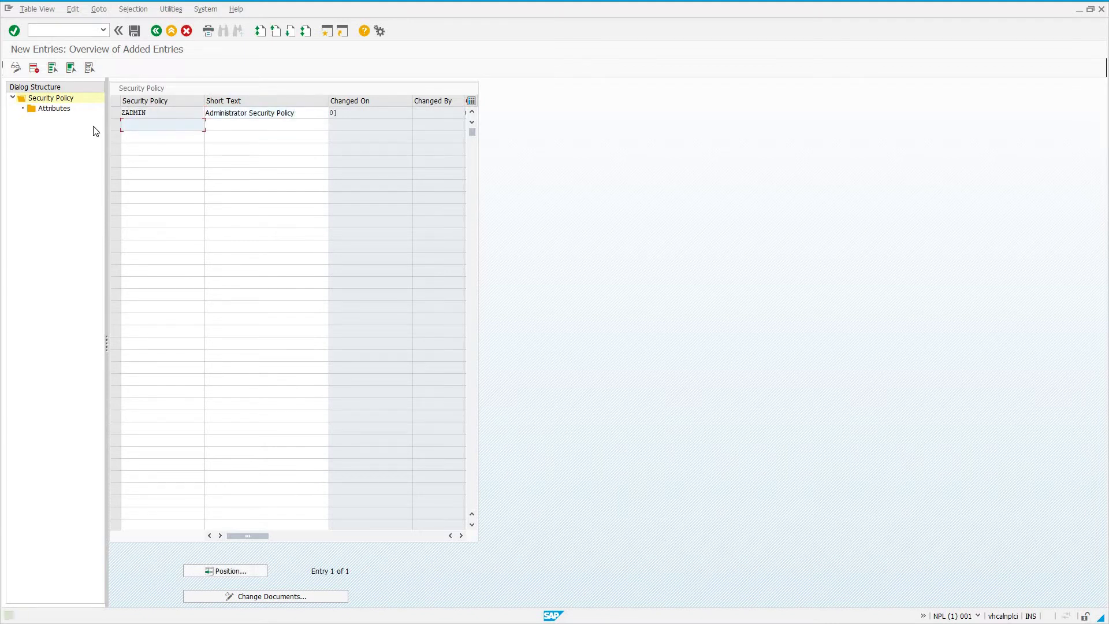
- Add PASSWORD_CHANGE_INTERVAL, picked from the attribute name list, as a new ZADMIN attribute
{"action": "left_click", "coordinate": [116, 112]}
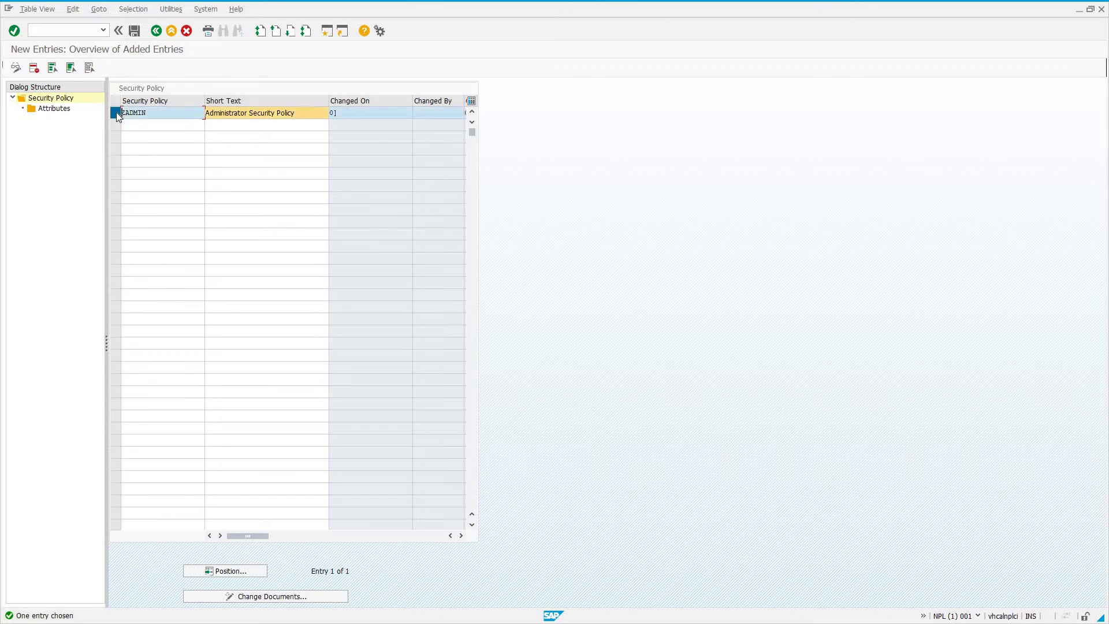
{"action": "double_click", "coordinate": [32, 113]}
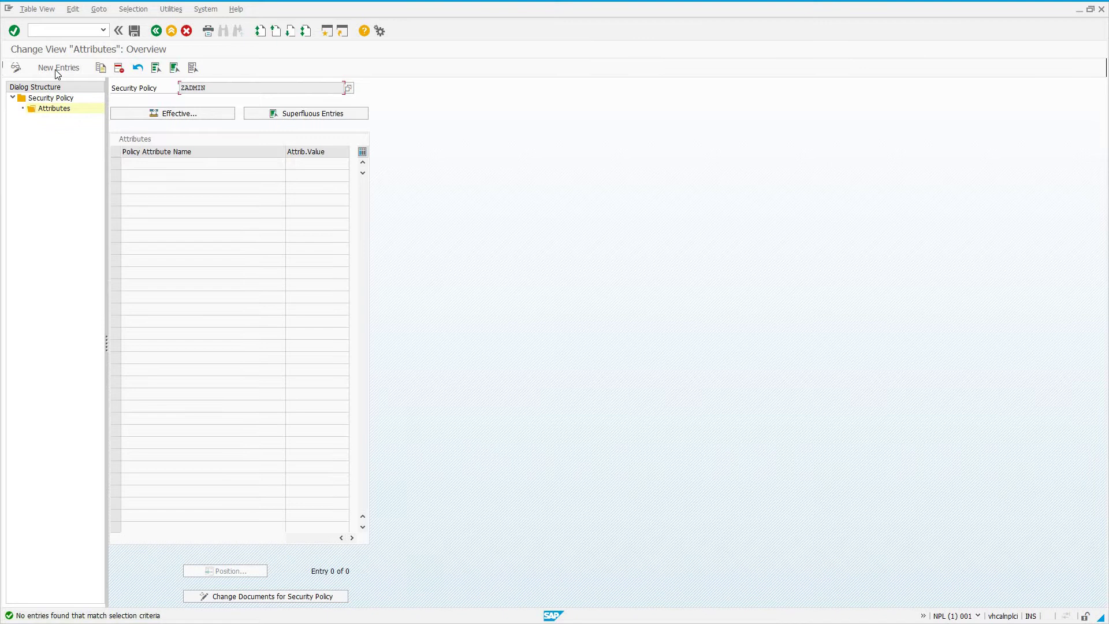
{"action": "key", "text": "F5"}
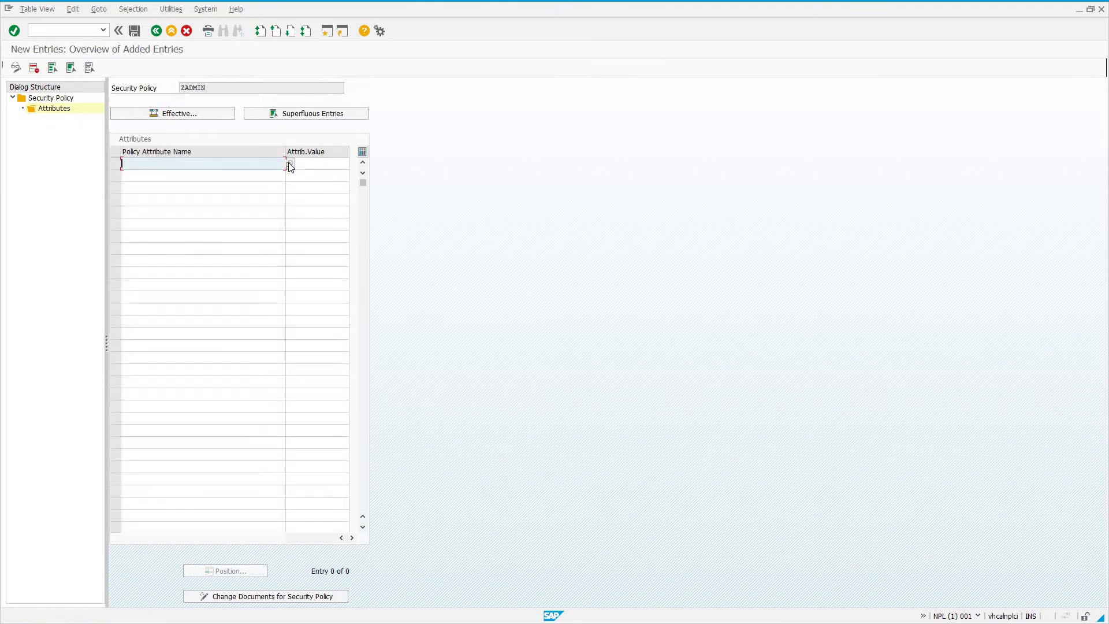
{"action": "left_click", "coordinate": [258, 214]}
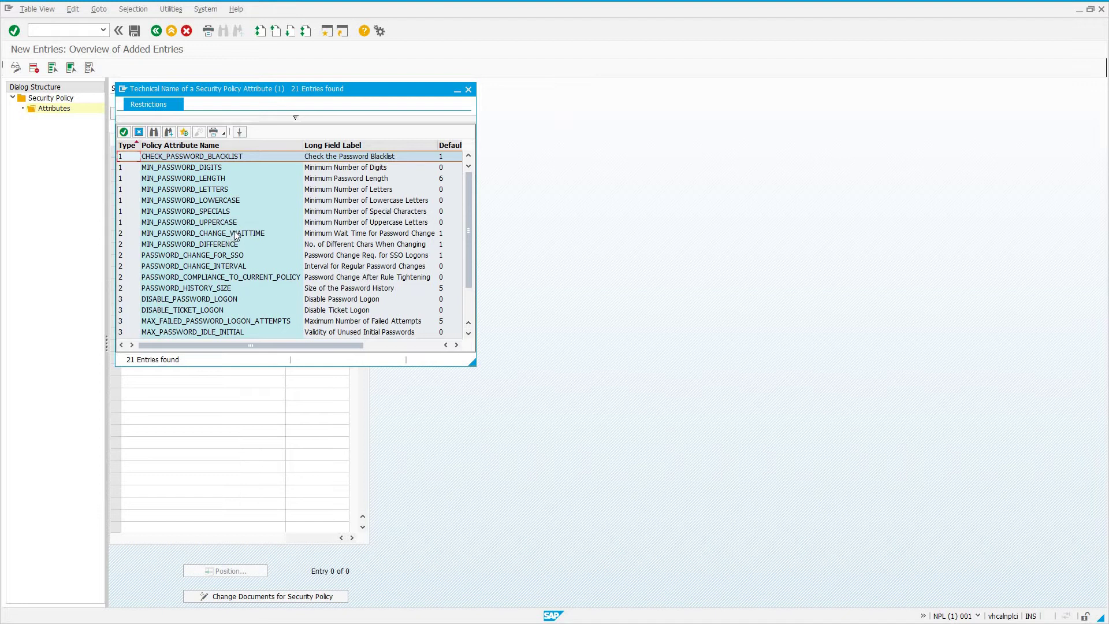
{"action": "scroll", "coordinate": [232, 236], "scroll_direction": "down", "scroll_amount": 2}
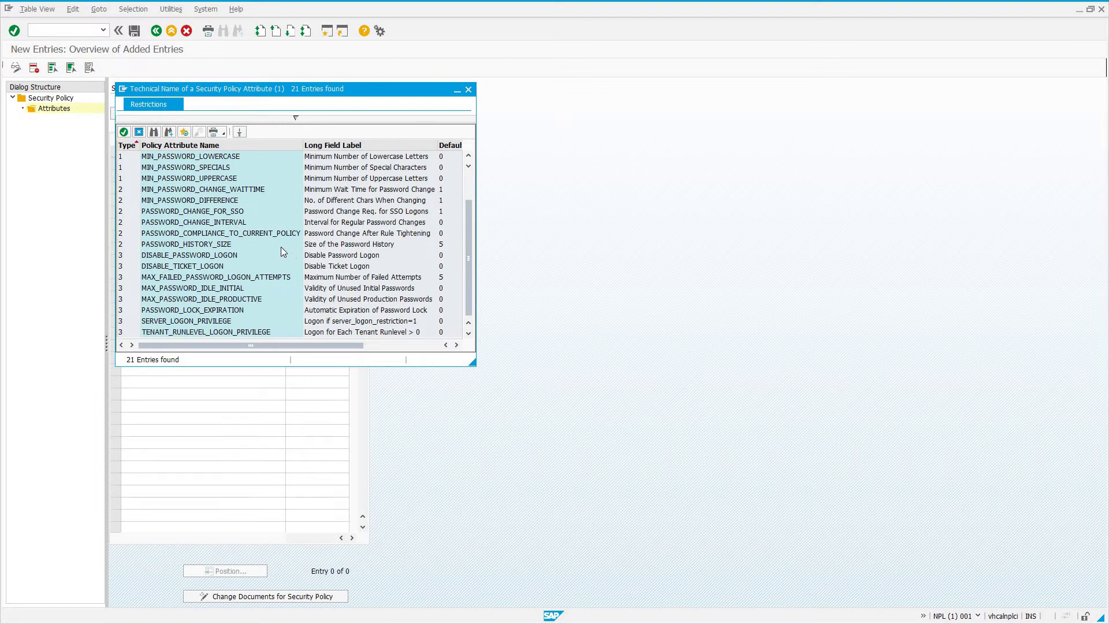
{"action": "left_click", "coordinate": [173, 224]}
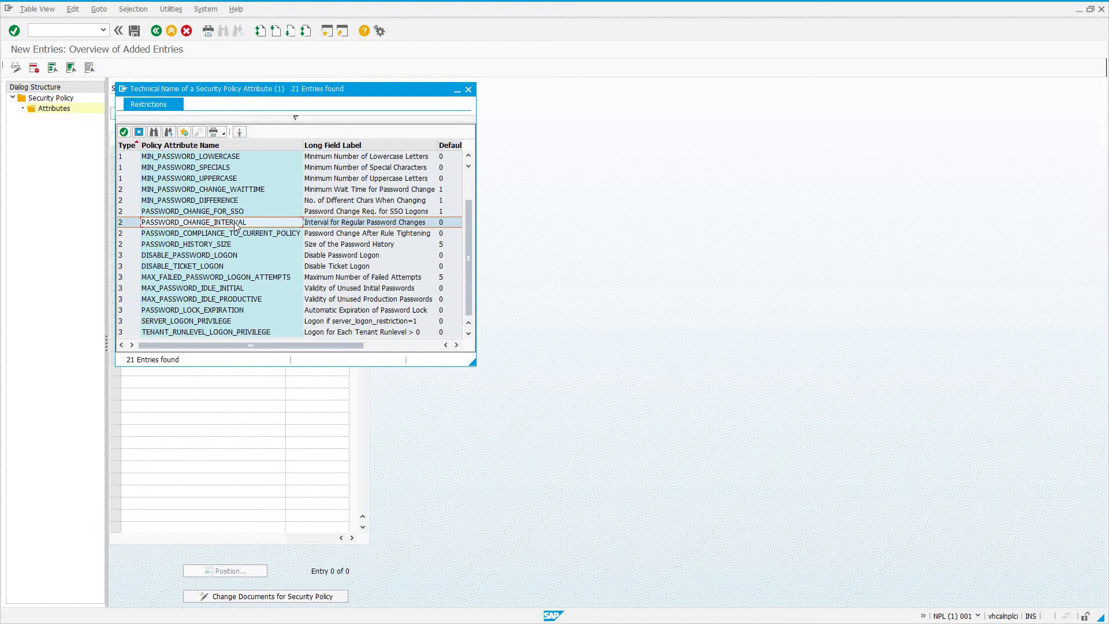
{"action": "double_click", "coordinate": [270, 222]}
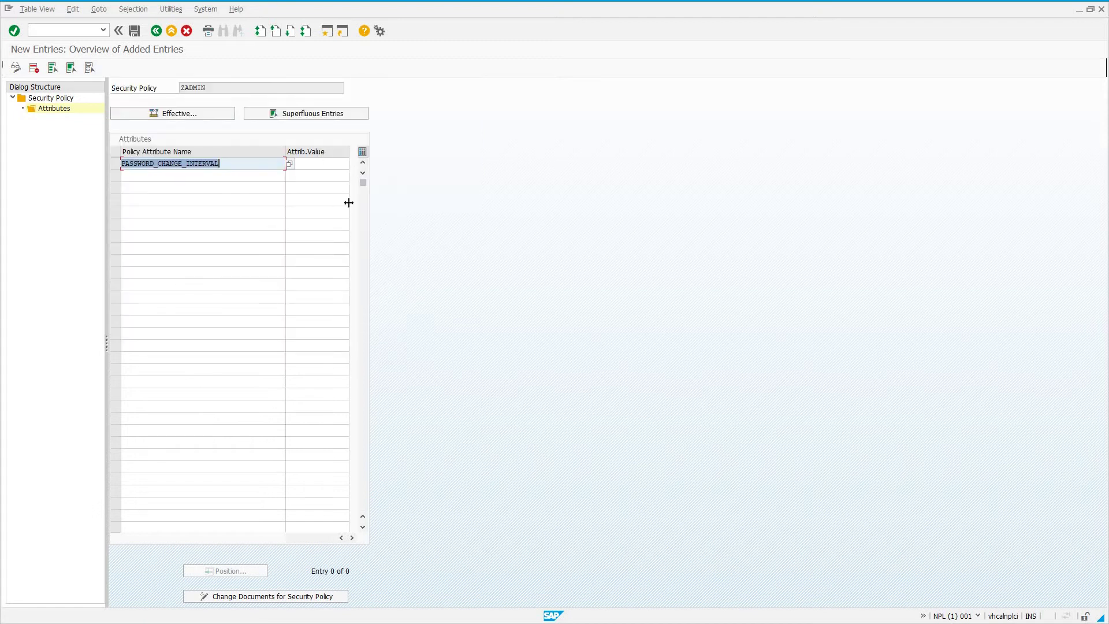
- Show the F1 help for the attribute value and highlight permissible values 0 - 1000 days
{"action": "left_click", "coordinate": [341, 164]}
{"action": "key", "text": "Return"}
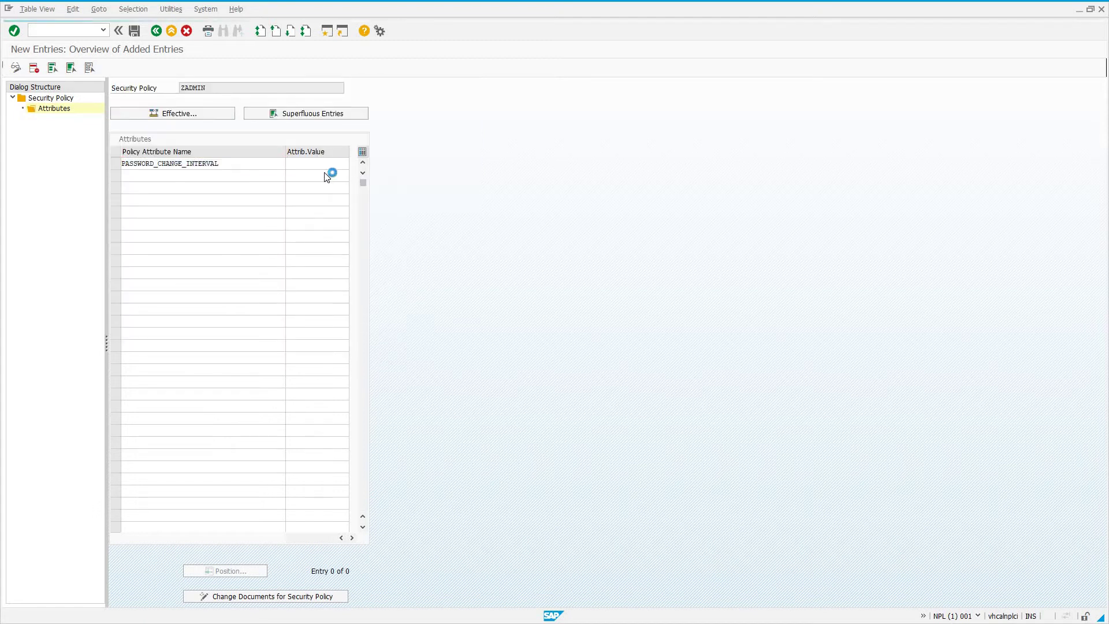
{"action": "key", "text": "F1"}
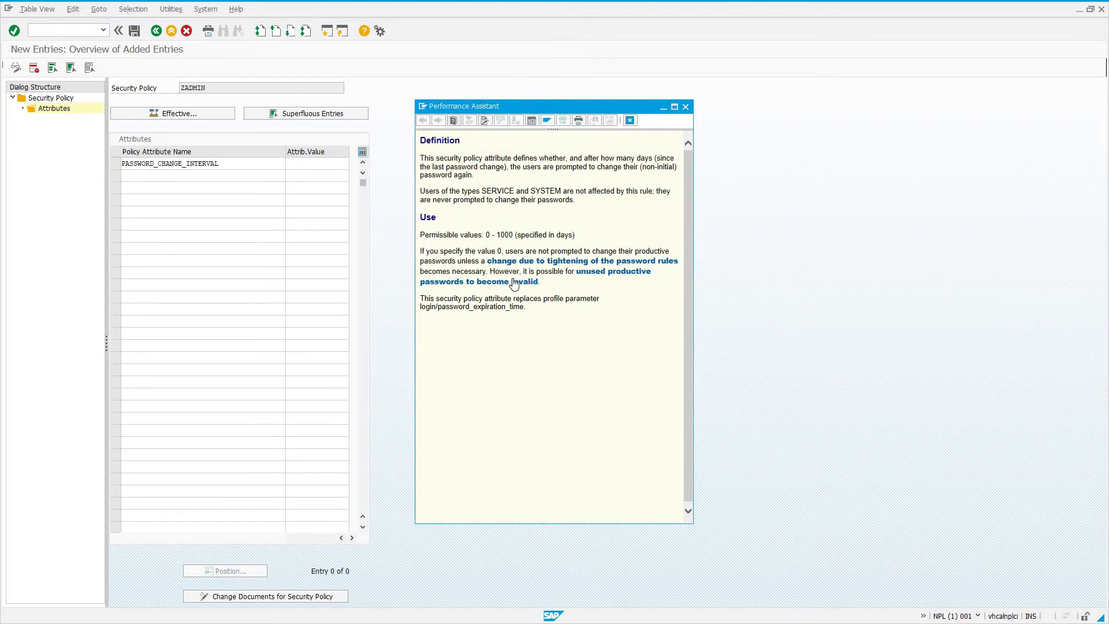
{"action": "left_click_drag", "start_coordinate": [420, 235], "coordinate": [575, 235]}
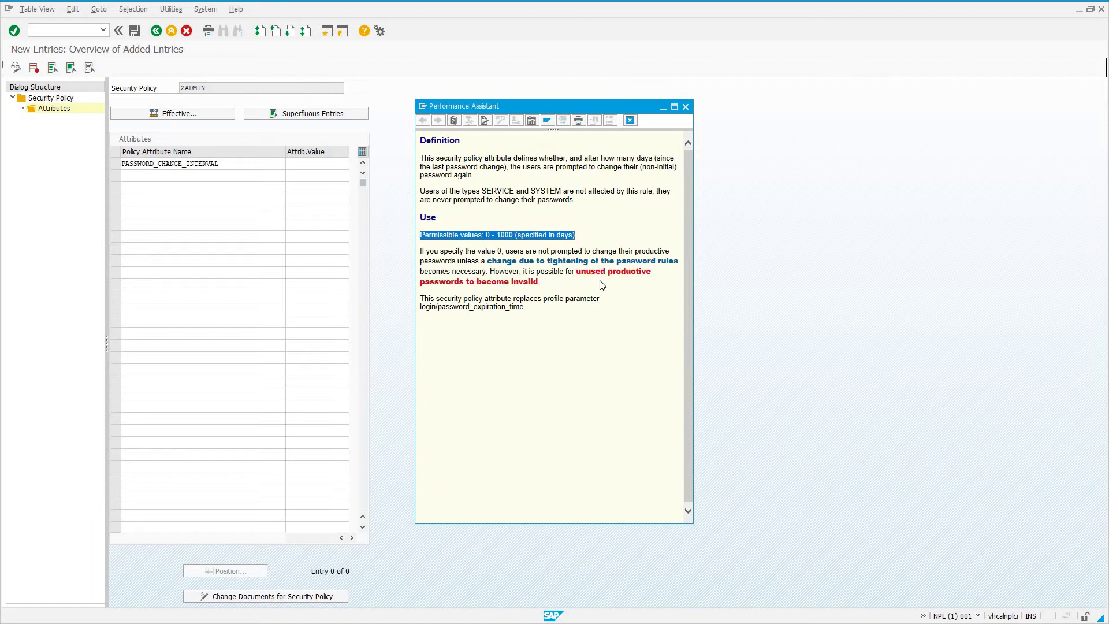
- Close the documentation and save ZADMIN, accepting the consistency warning
{"action": "left_click", "coordinate": [686, 107]}
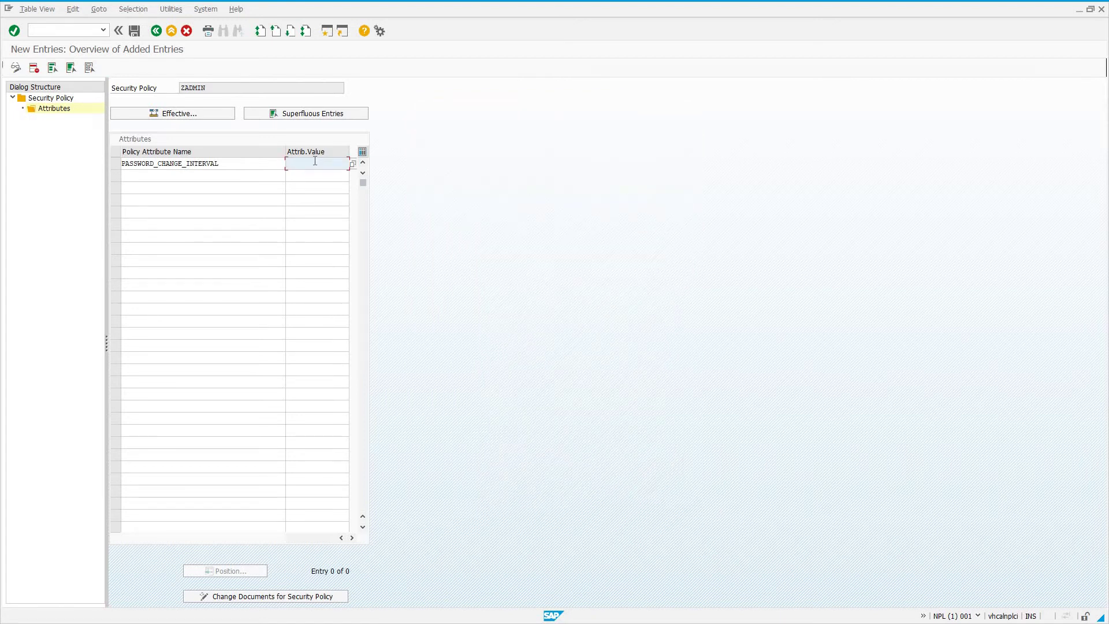
{"action": "left_click", "coordinate": [134, 31]}
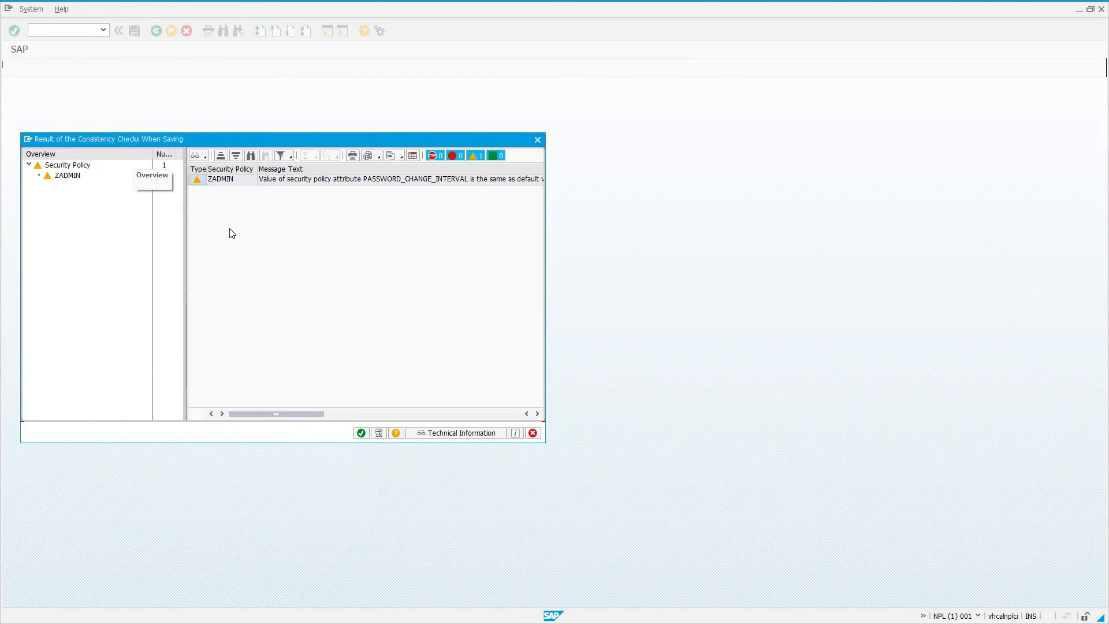
{"action": "left_click", "coordinate": [337, 414]}
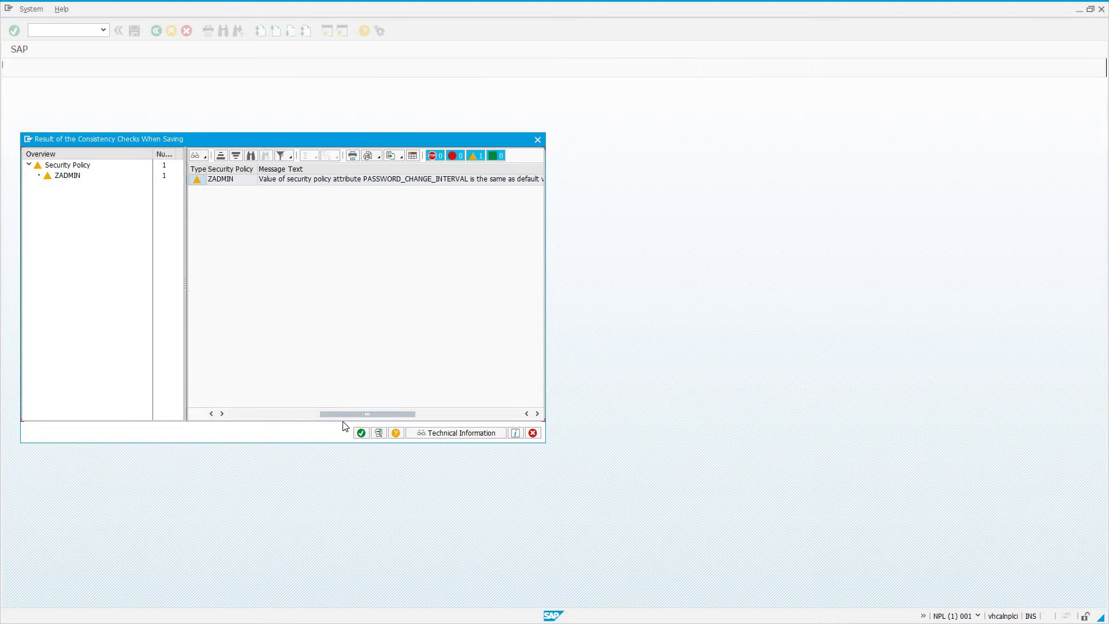
{"action": "key", "text": "Return"}
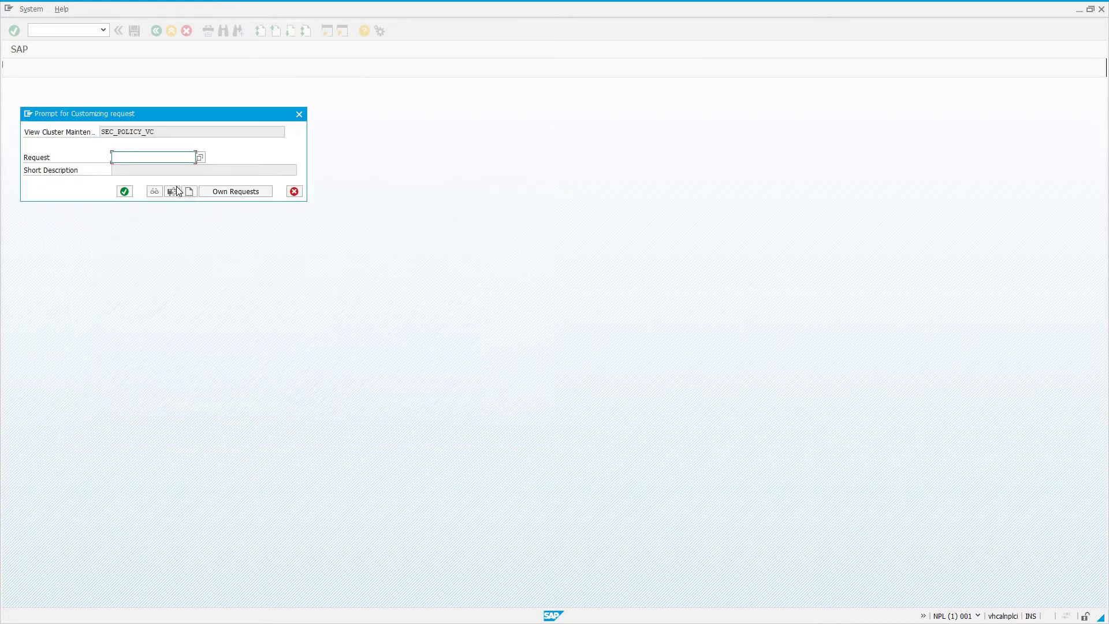
- Save under new customizing request 'SECPOL - Create admin security policy', confirming value 1000, then head to SU01
{"action": "key", "text": "F8"}
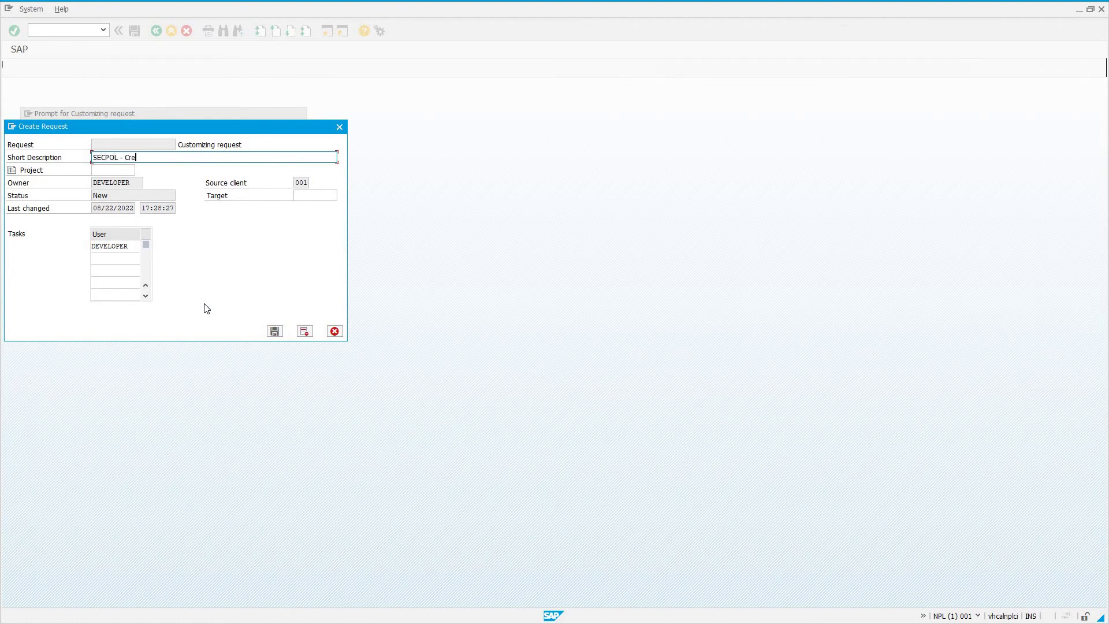
{"action": "type", "text": "SECPOL - Create admin security policy"}
{"action": "key", "text": "Return"}
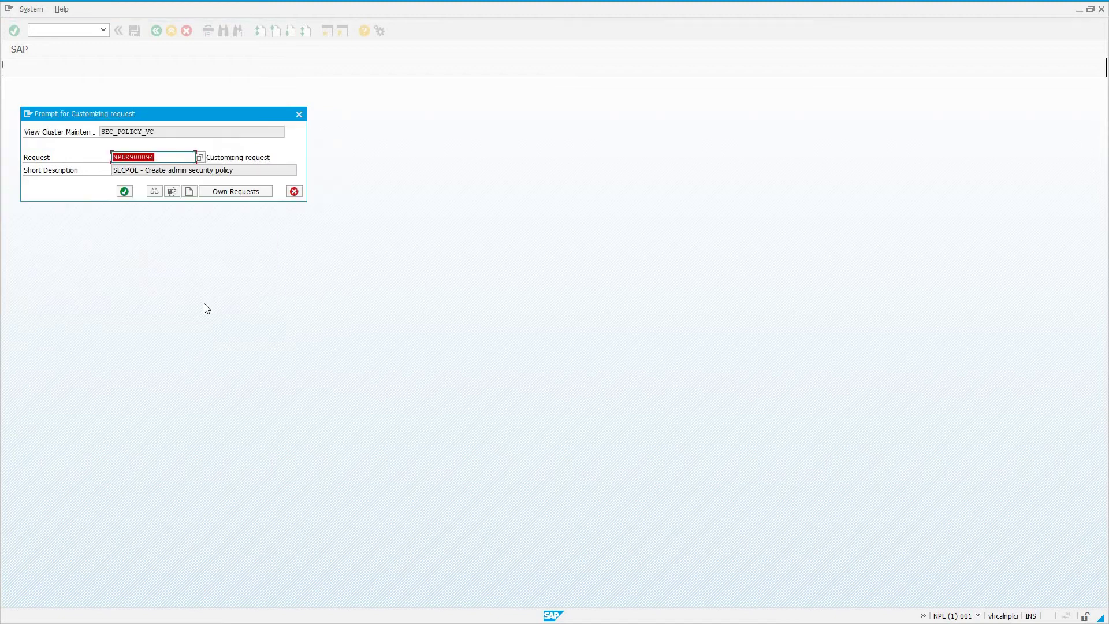
{"action": "key", "text": "Return"}
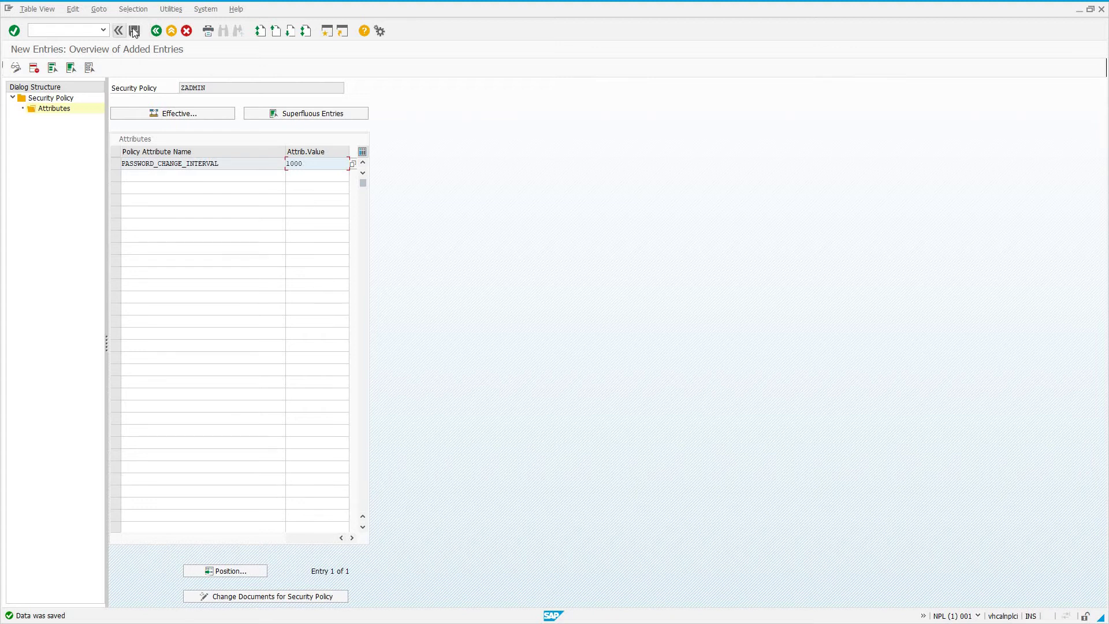
{"action": "key", "text": "Return"}
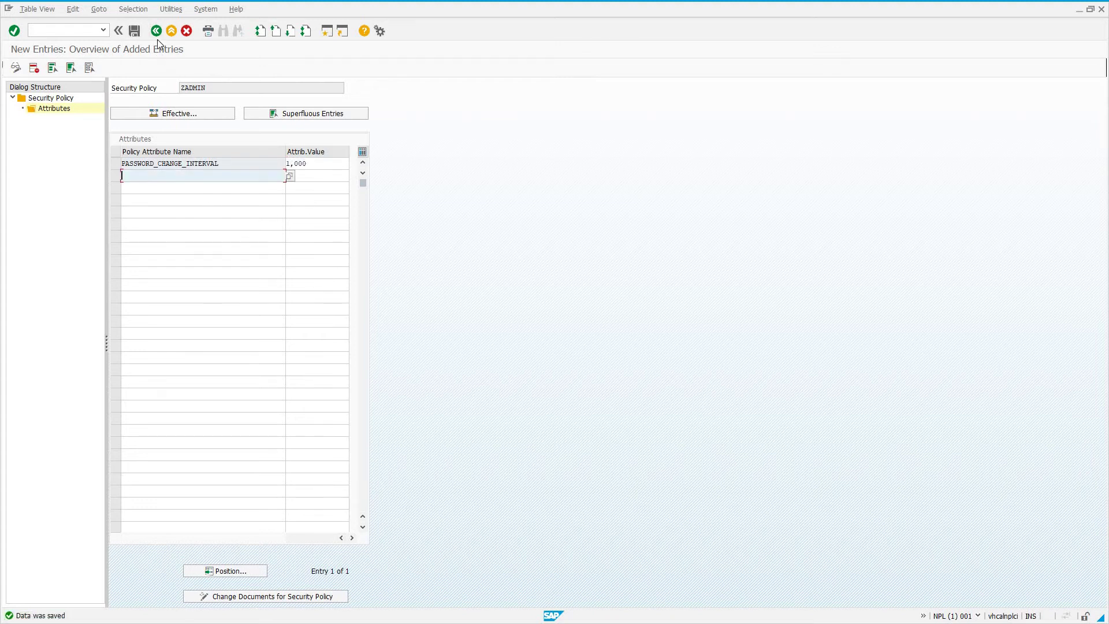
{"action": "double_click", "coordinate": [216, 87]}
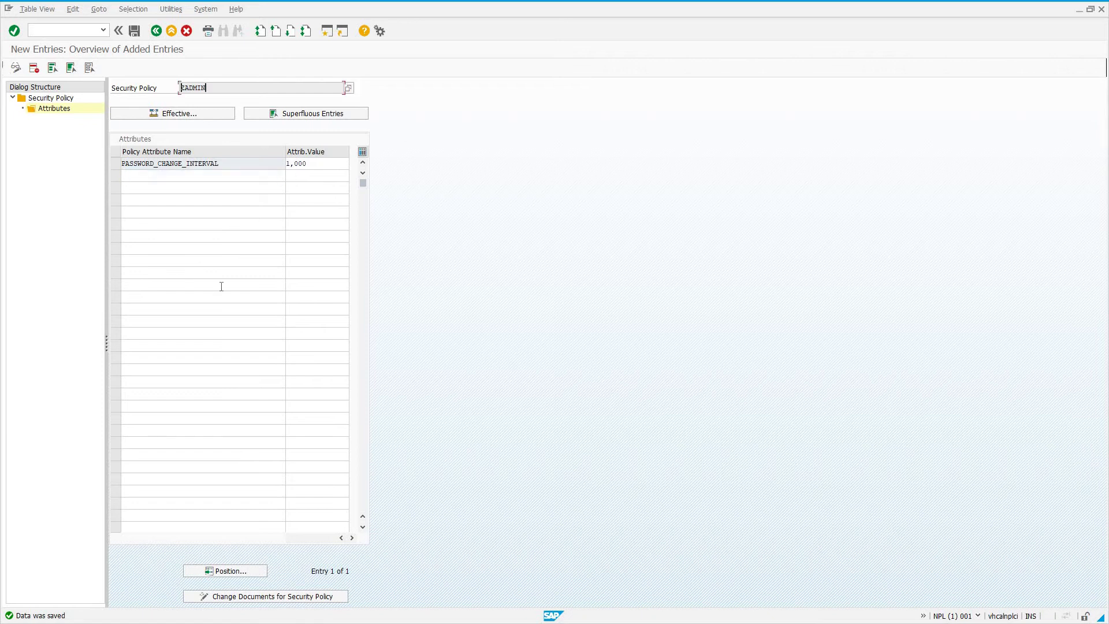
{"action": "left_click", "coordinate": [65, 30]}
- Set user DEVELOPER's Logon Data security policy to ZADMIN and save the user
{"action": "key", "text": "Return"}
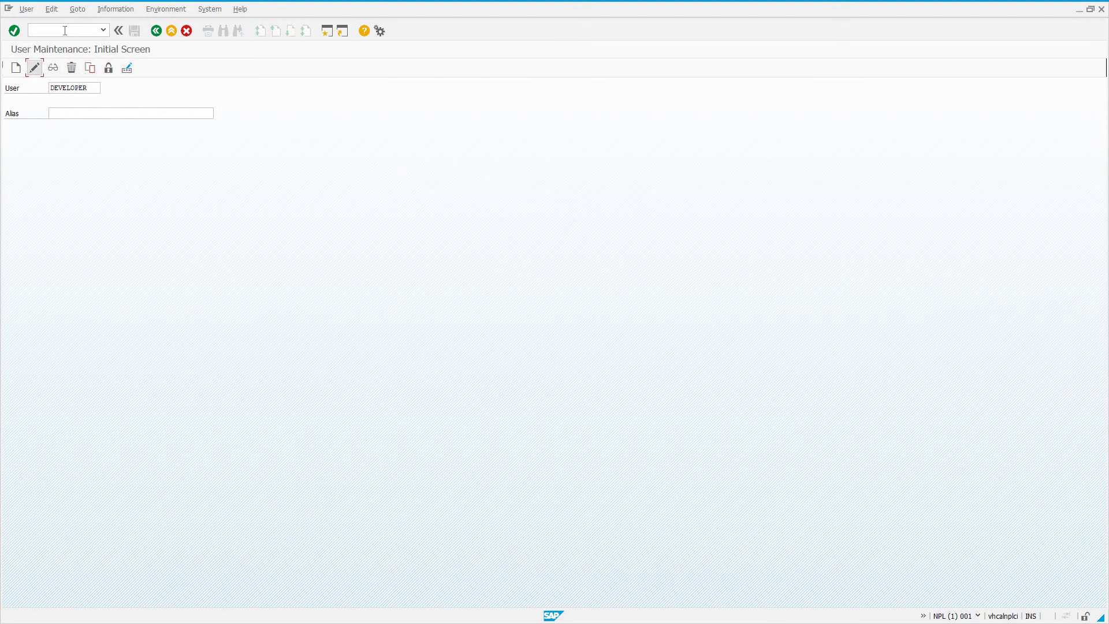
{"action": "left_click", "coordinate": [34, 68]}
{"action": "left_click", "coordinate": [158, 128]}
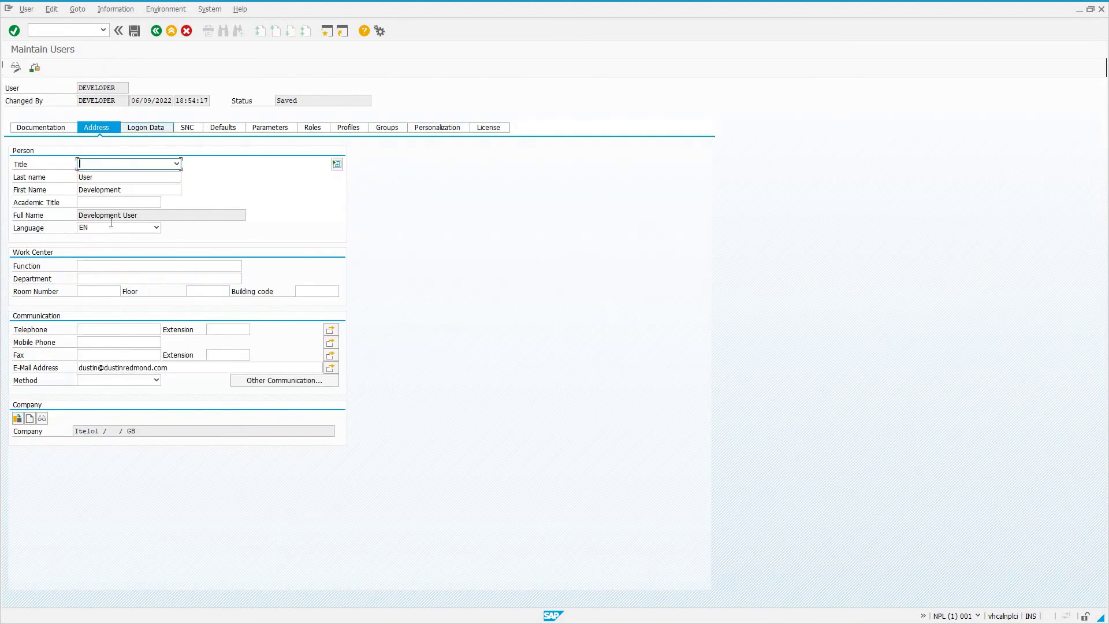
{"action": "left_click", "coordinate": [145, 176]}
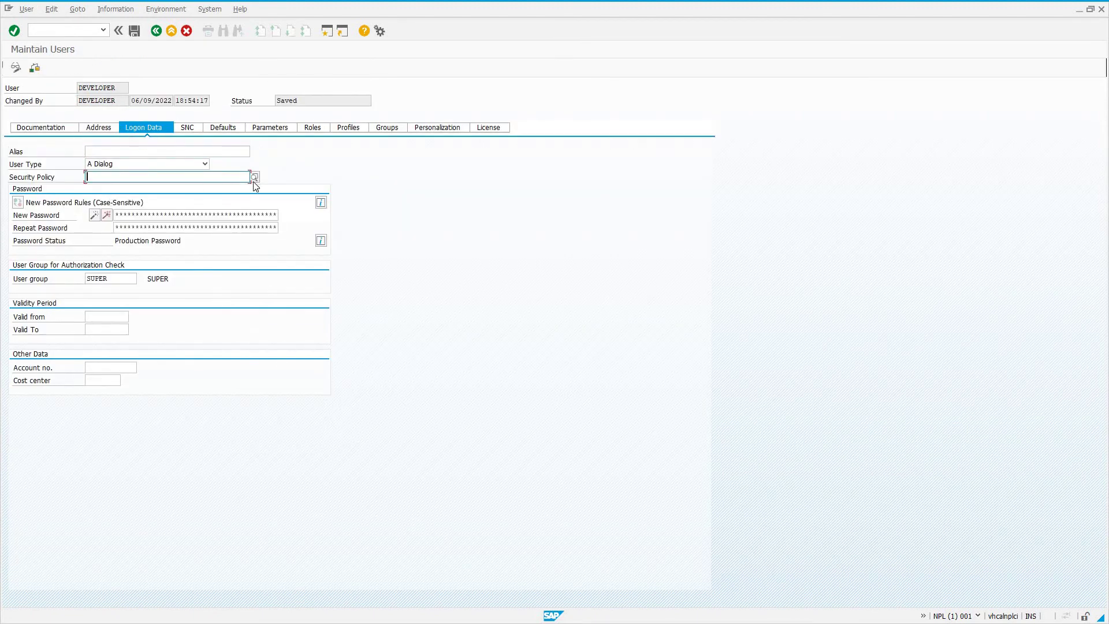
{"action": "left_click", "coordinate": [254, 177]}
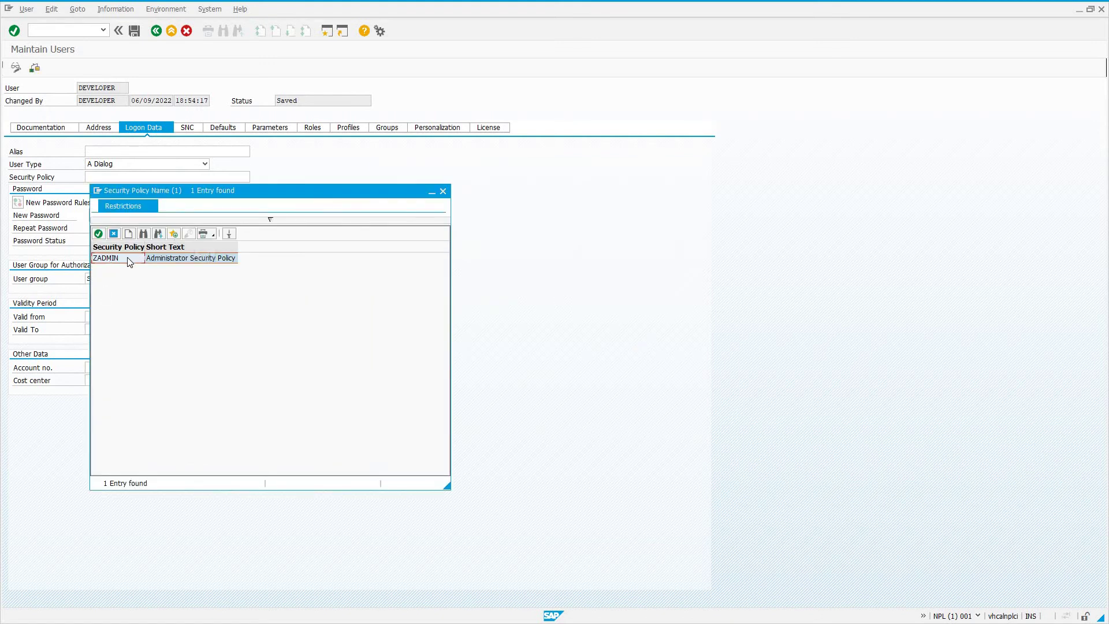
{"action": "double_click", "coordinate": [119, 260]}
{"action": "left_click", "coordinate": [134, 31]}
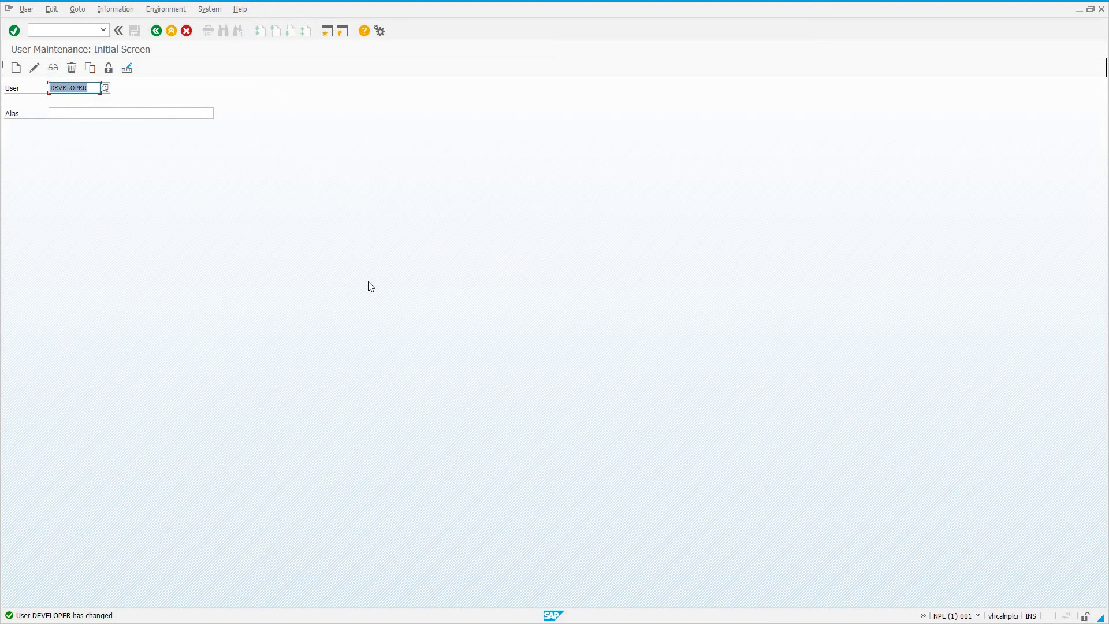
- Leave user maintenance and run transaction SECPOL again
{"action": "key", "text": "F3"}
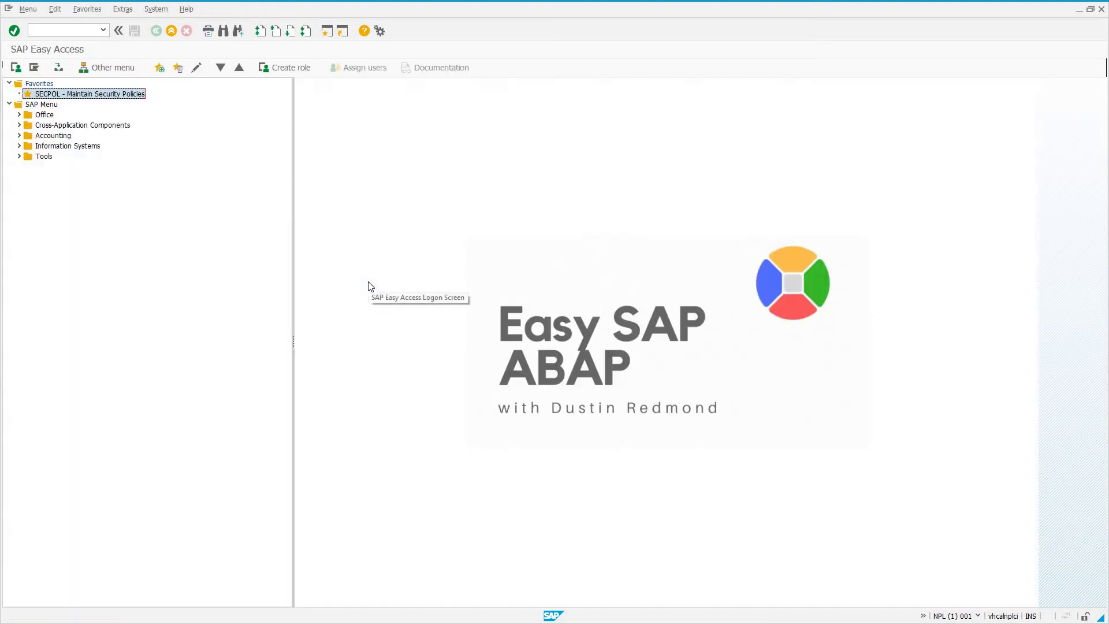
{"action": "key", "text": "ctrl+slash"}
{"action": "type", "text": "secp"}
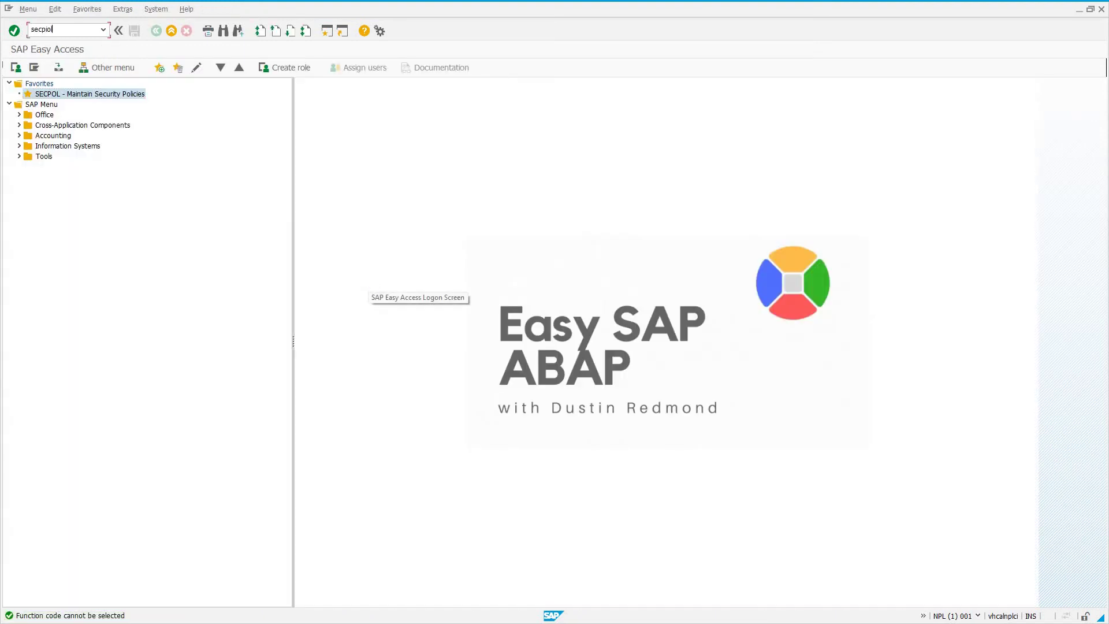
{"action": "type", "text": "ol"}
{"action": "key", "text": "Return"}
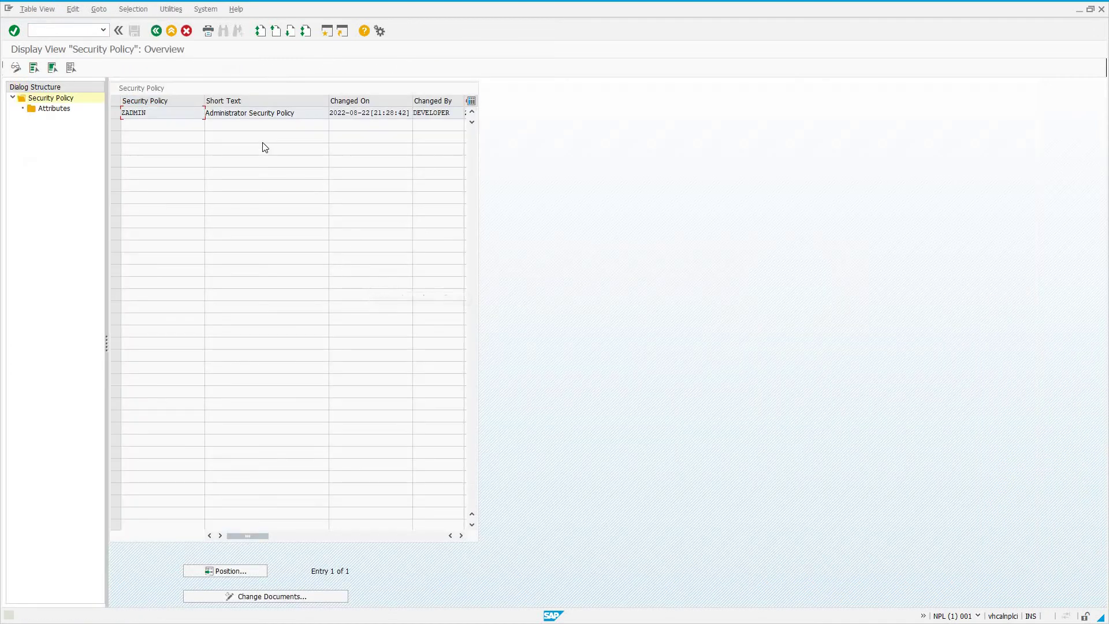
- Show ZADMIN's attributes and browse the list of all available policy attributes
{"action": "double_click", "coordinate": [30, 111]}
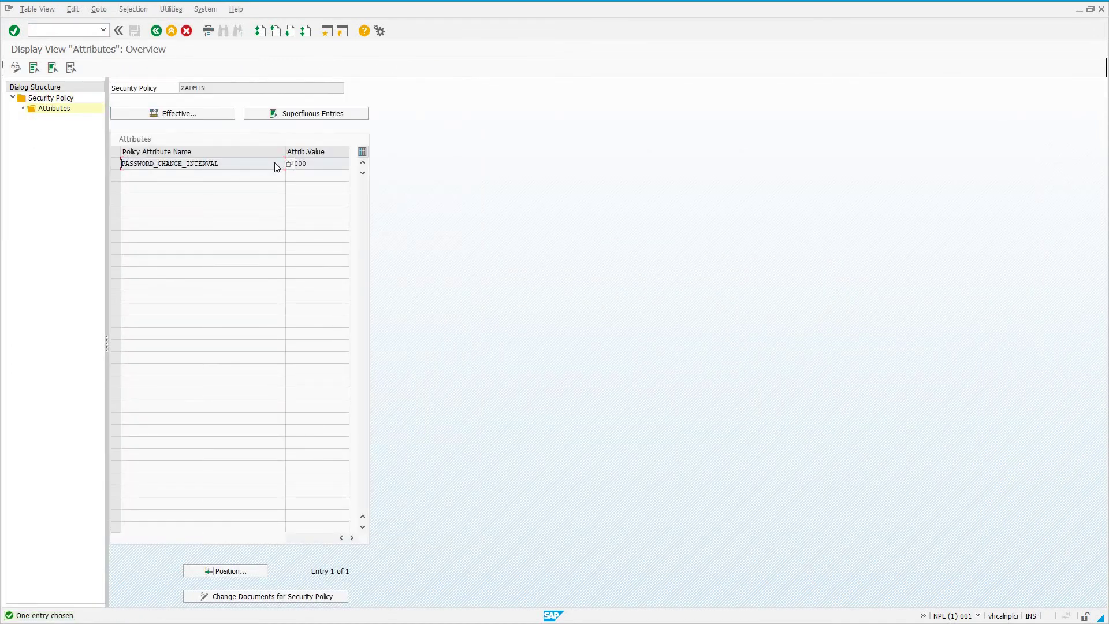
{"action": "key", "text": "F4"}
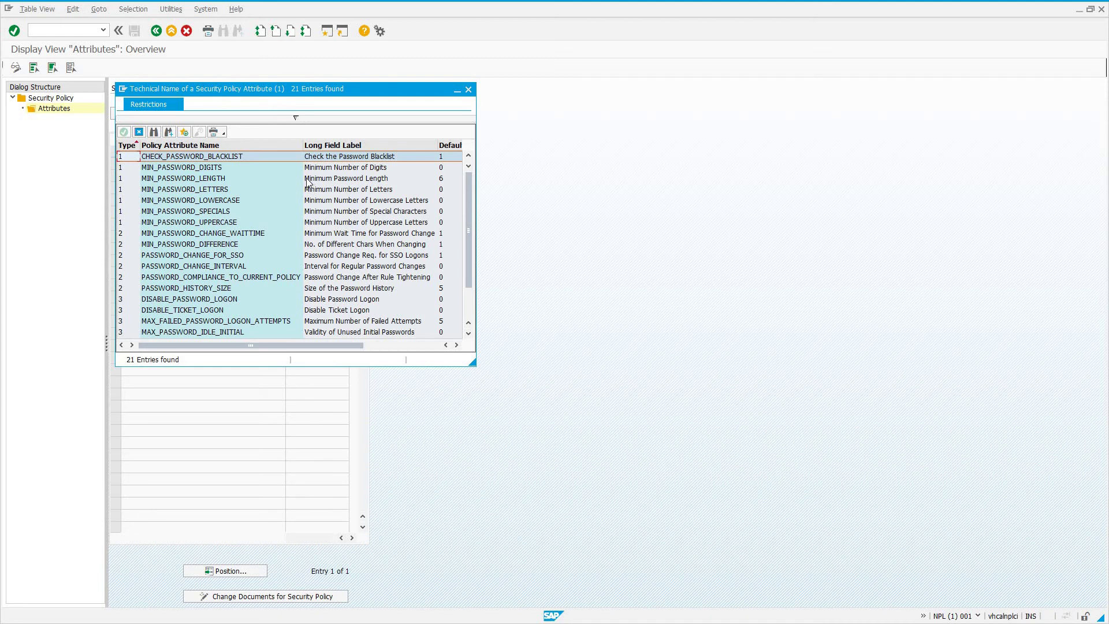
{"action": "scroll", "coordinate": [308, 182], "scroll_direction": "down", "scroll_amount": 1}
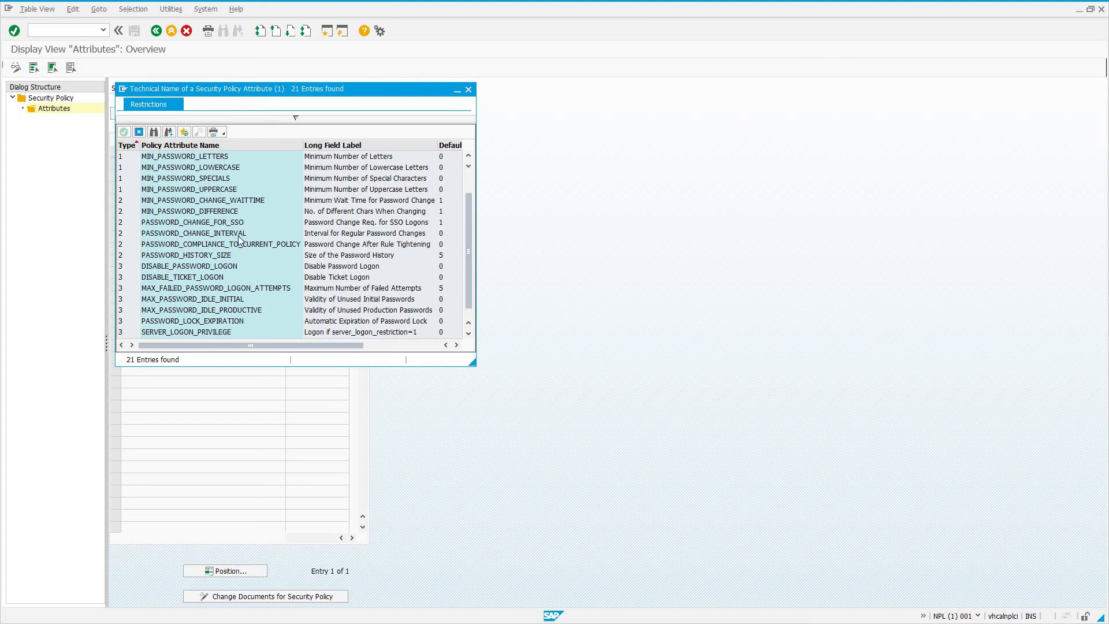
{"action": "scroll", "coordinate": [196, 310], "scroll_direction": "down", "scroll_amount": 1}
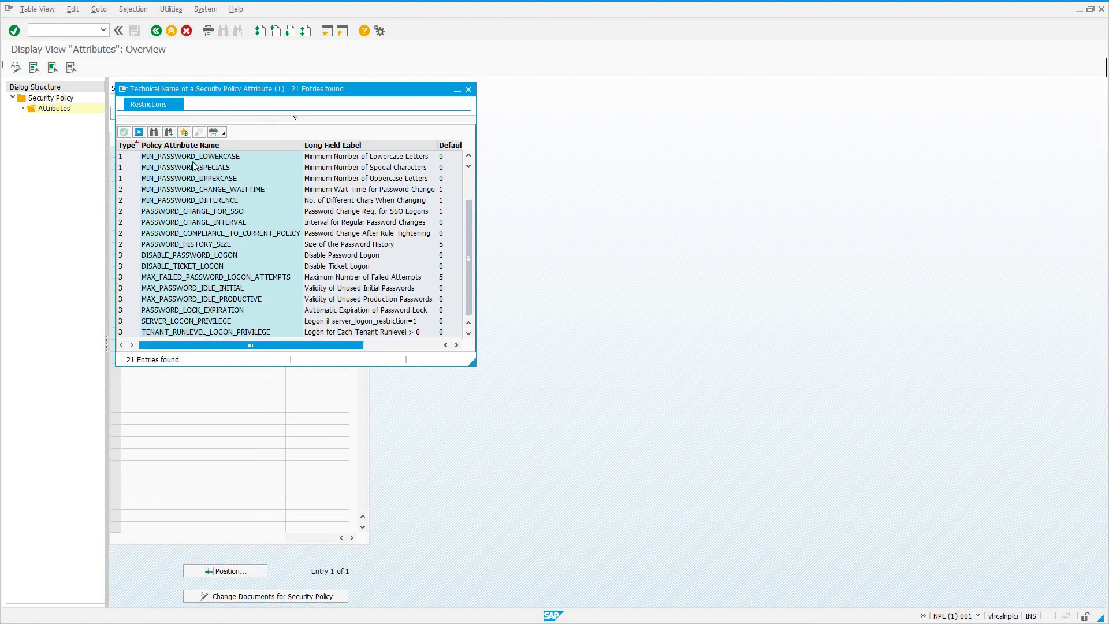
{"action": "scroll", "coordinate": [224, 174], "scroll_direction": "up", "scroll_amount": 4}
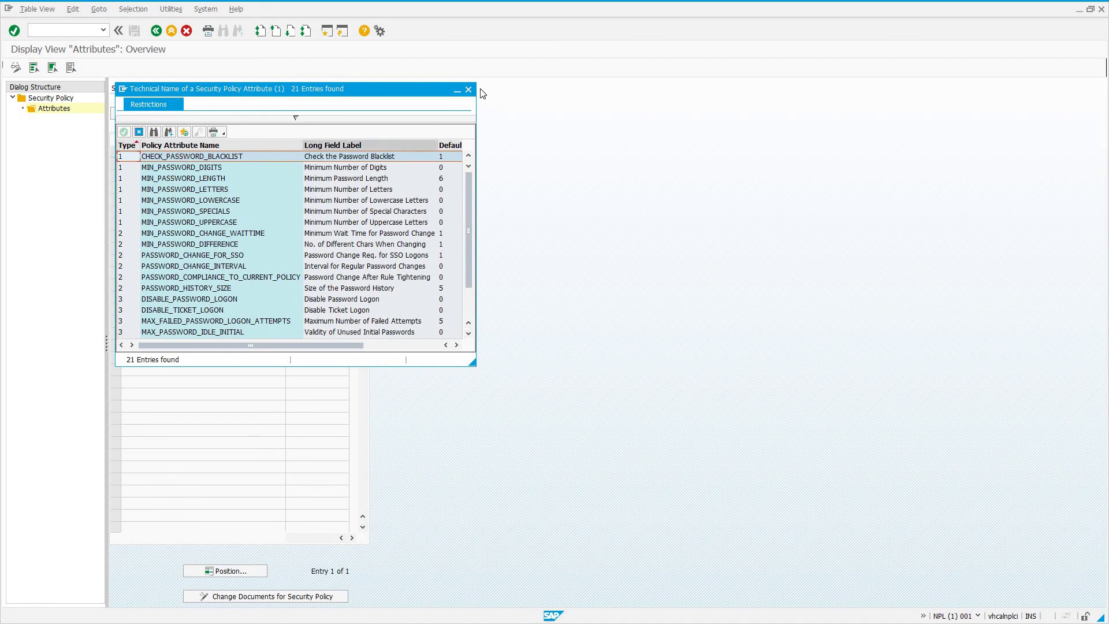
{"action": "left_click", "coordinate": [285, 163]}
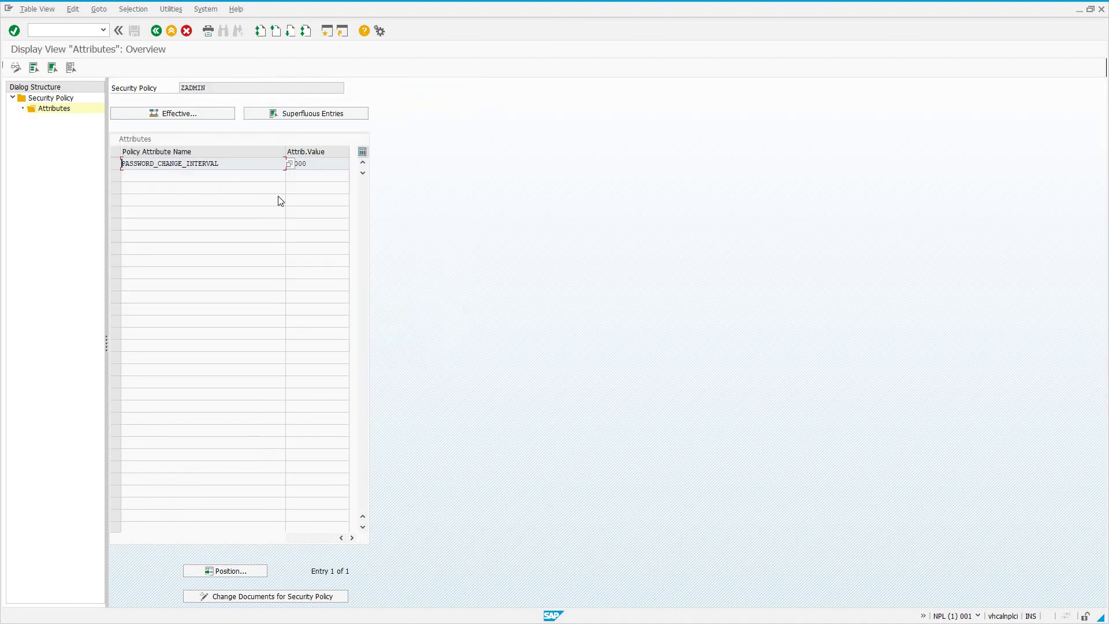
{"action": "key", "text": "Tab"}
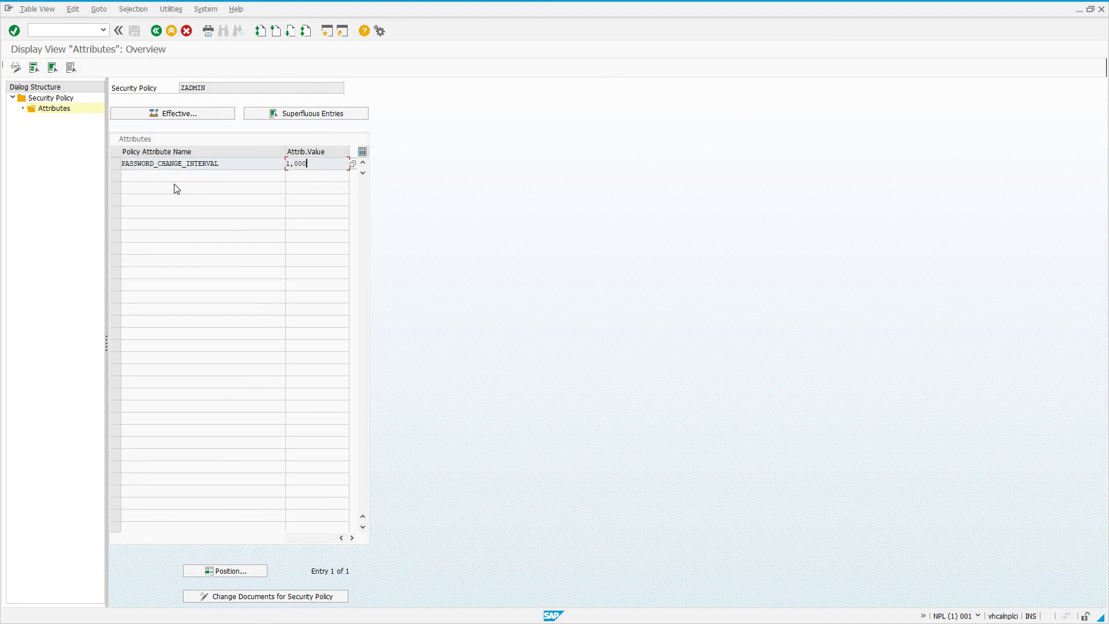